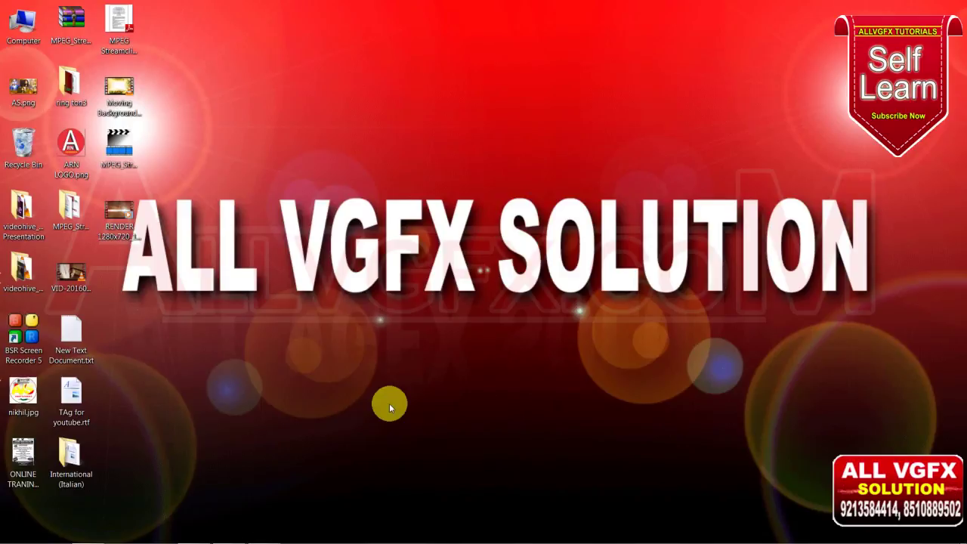
# - Restore the Premiere Pro window showing the Sequence 02 project from the taskbar
pyautogui.click(224, 529)
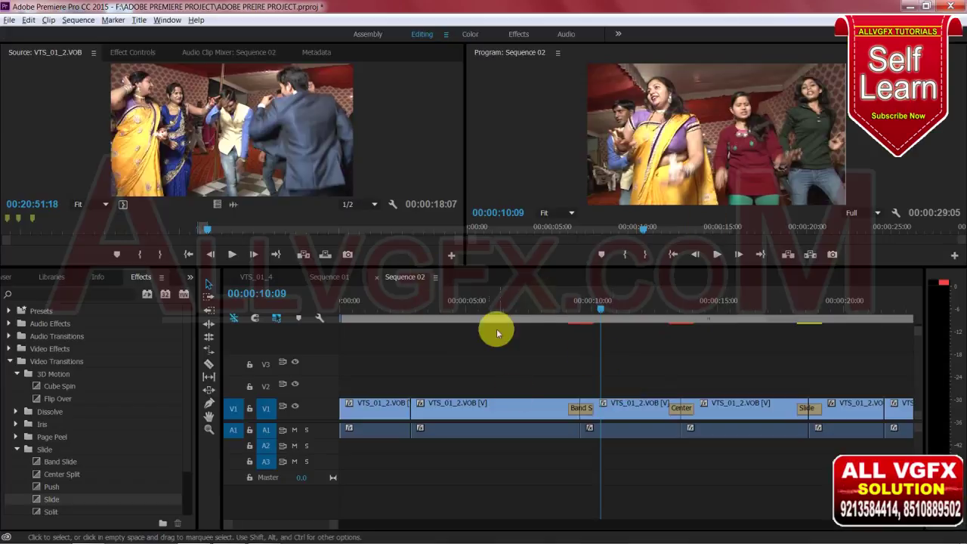
# - Enlarge the monitors and preview the Band Slide, Center Split and Slide transitions, ending at the first cut
pyautogui.moveTo(550, 268); pyautogui.dragTo(551, 296)
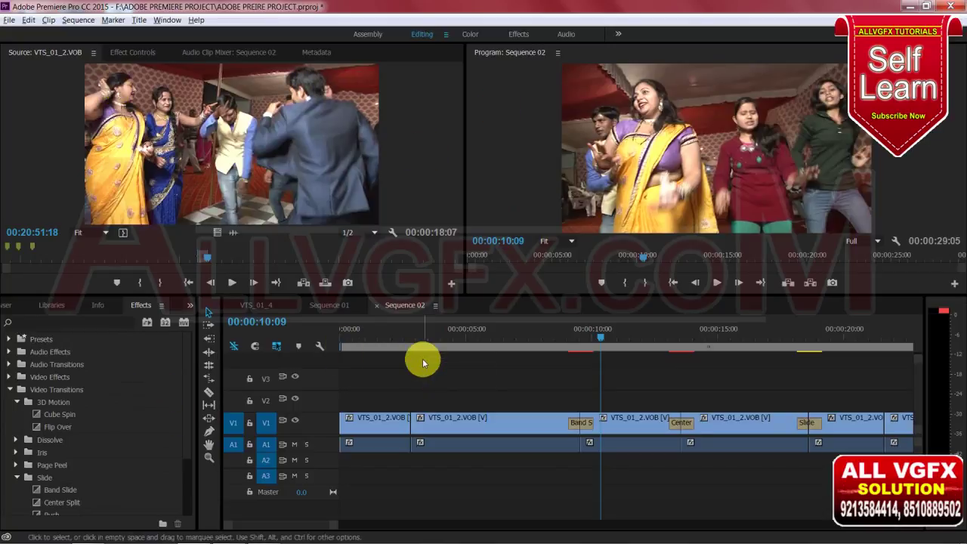
pyautogui.click(580, 331)
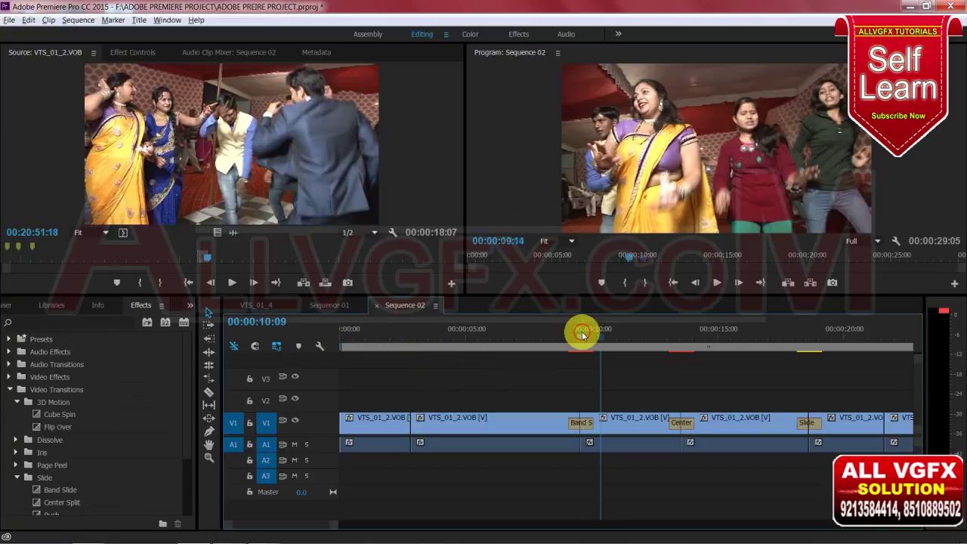
pyautogui.click(676, 338)
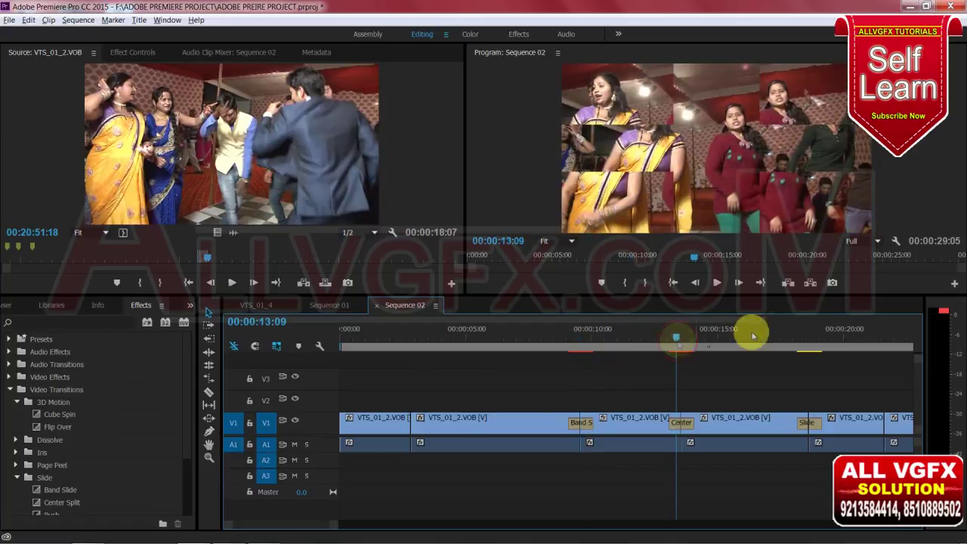
pyautogui.click(807, 333)
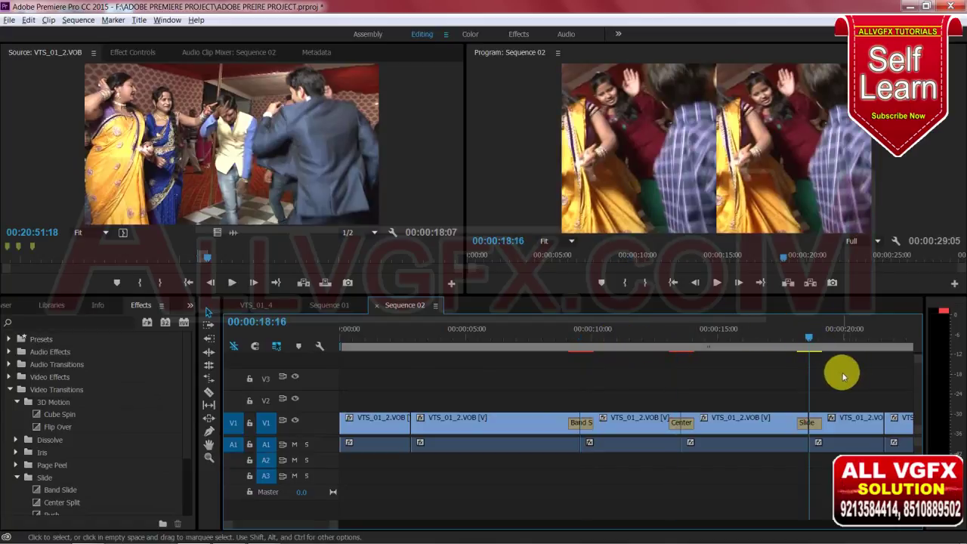
pyautogui.moveTo(814, 339); pyautogui.dragTo(801, 339)
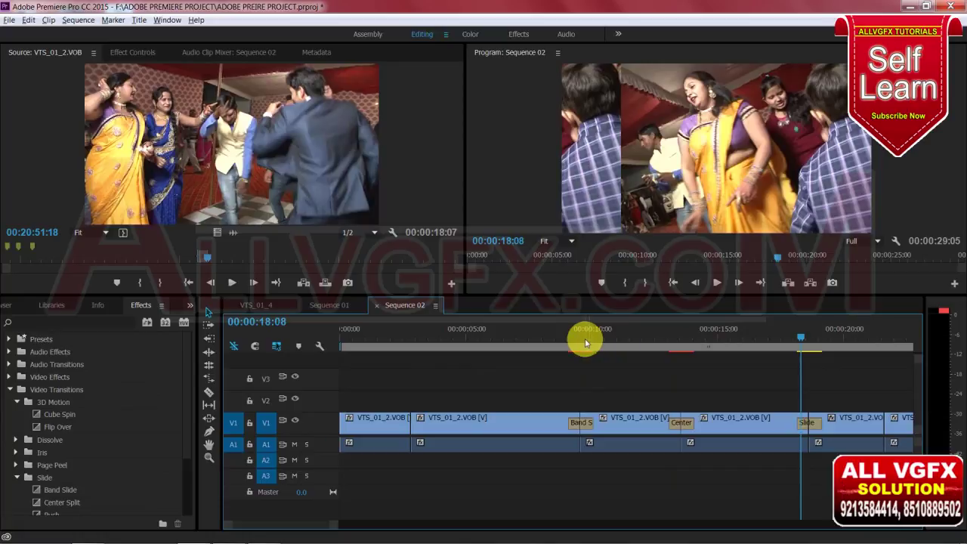
pyautogui.click(581, 338)
pyautogui.moveTo(401, 338); pyautogui.dragTo(411, 339)
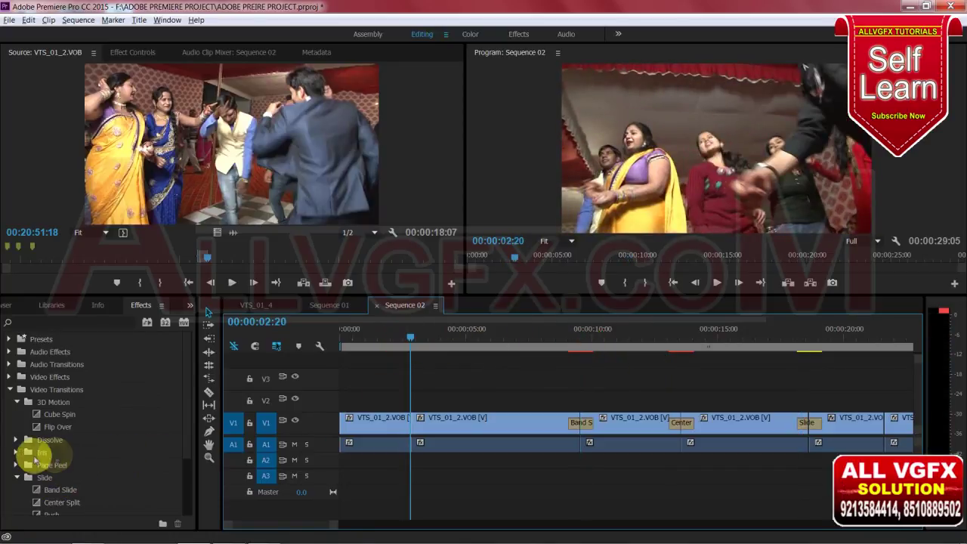
# - Place a Page Peel transition on the first V1 cut near 2 seconds and play it back
pyautogui.click(16, 465)
pyautogui.moveTo(53, 478); pyautogui.dragTo(411, 423)
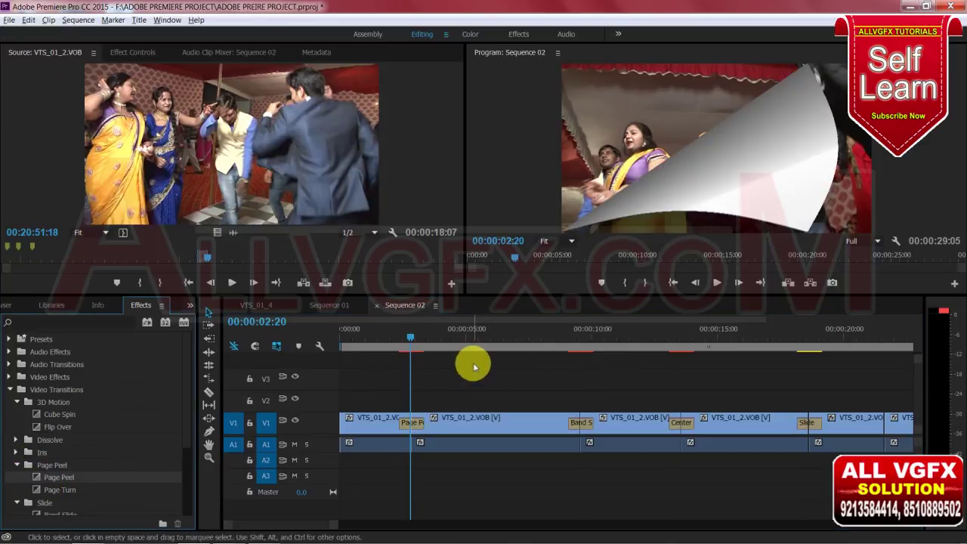
pyautogui.click(403, 344)
pyautogui.press('space')
pyautogui.moveTo(405, 344); pyautogui.dragTo(416, 346)
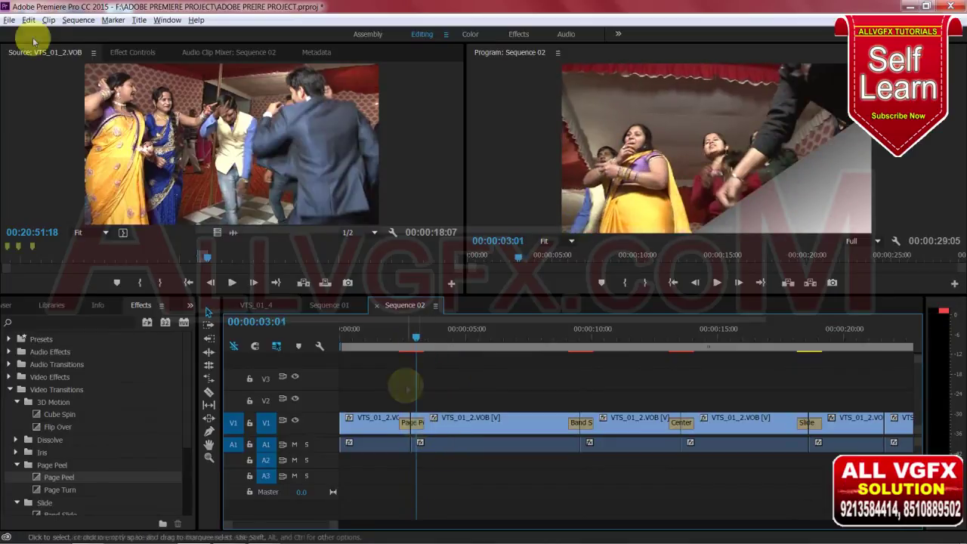
pyautogui.click(127, 55)
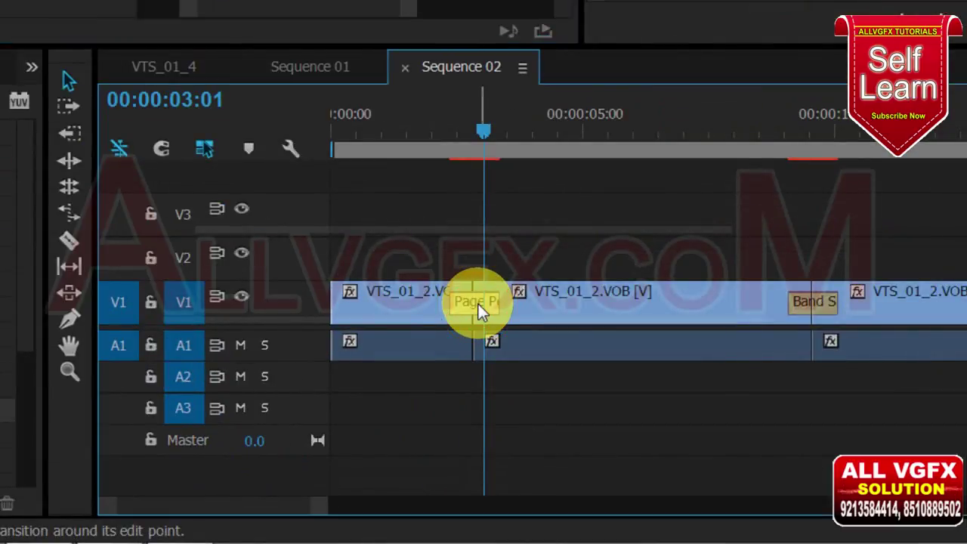
# - Trim the first-cut Page Peel to 00:00:00:23 with Custom Start alignment and preview the peel
pyautogui.click(478, 303)
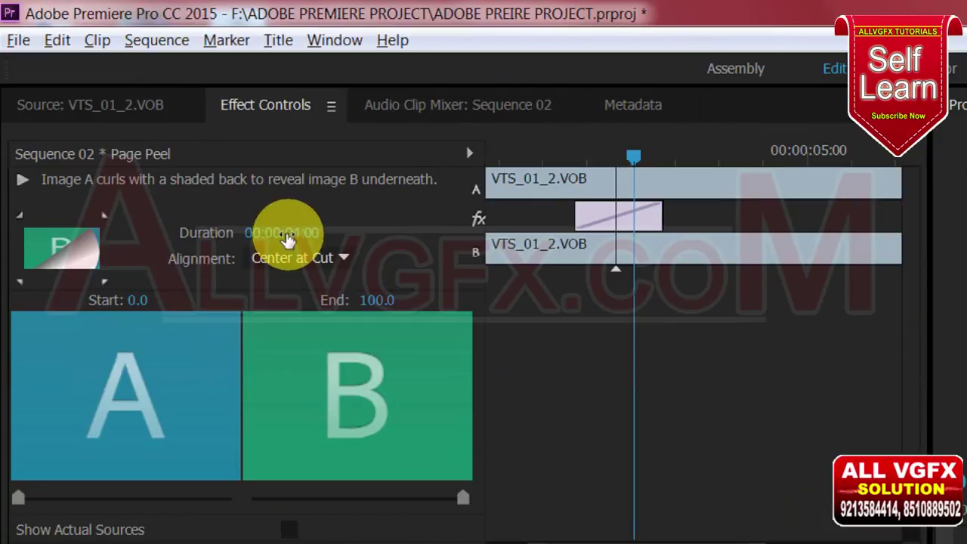
pyautogui.moveTo(291, 238)
pyautogui.mouseDown()
pyautogui.moveTo(441, 249)
pyautogui.moveTo(277, 240)
pyautogui.mouseUp()
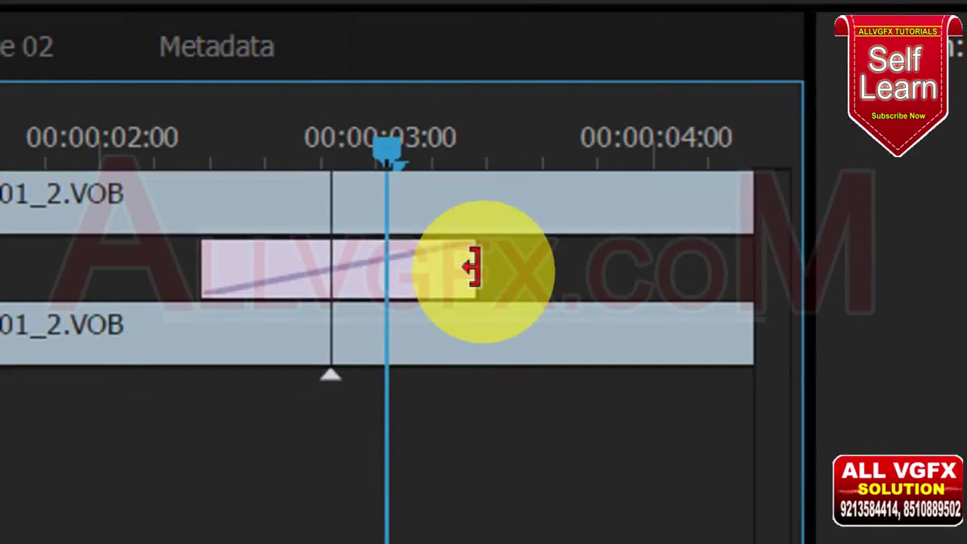
pyautogui.moveTo(474, 266); pyautogui.dragTo(620, 270)
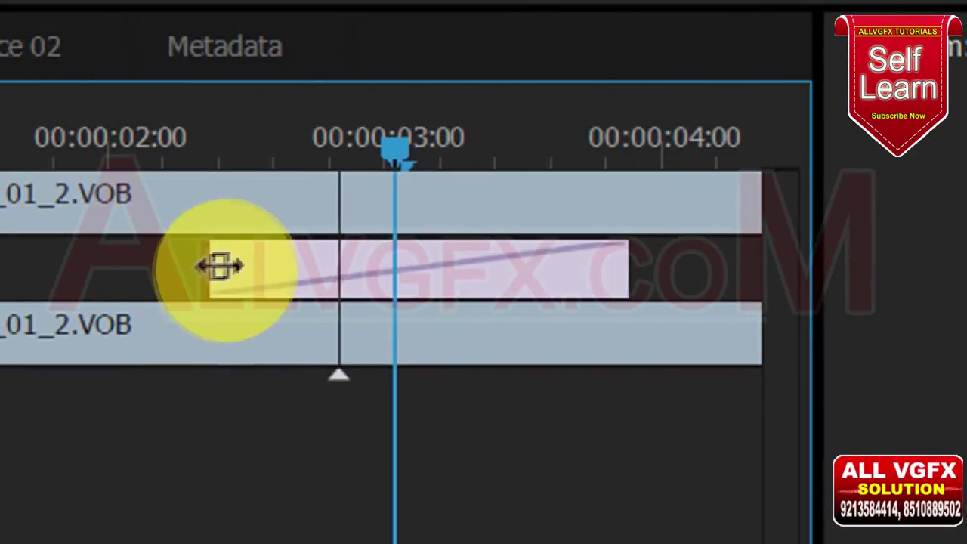
pyautogui.moveTo(210, 268); pyautogui.dragTo(132, 277)
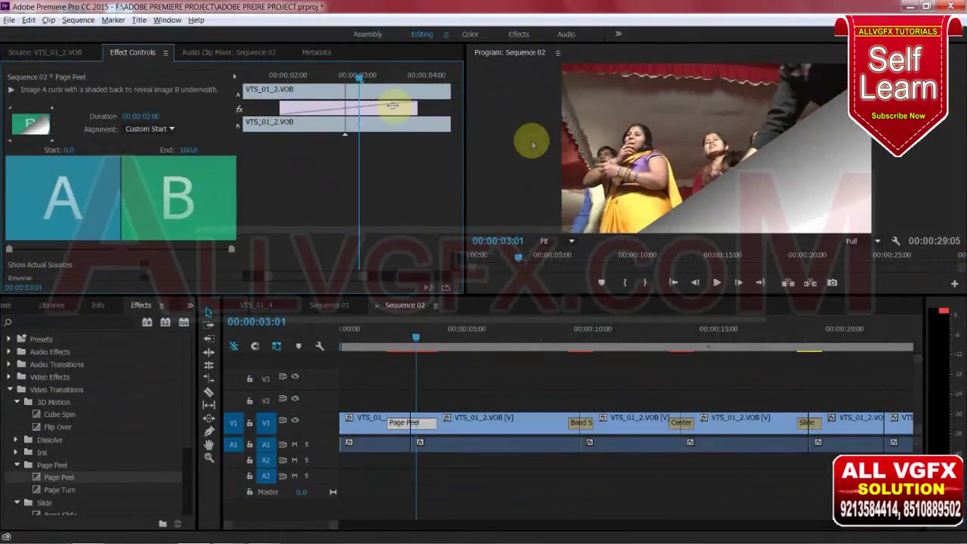
pyautogui.moveTo(376, 108); pyautogui.dragTo(390, 112)
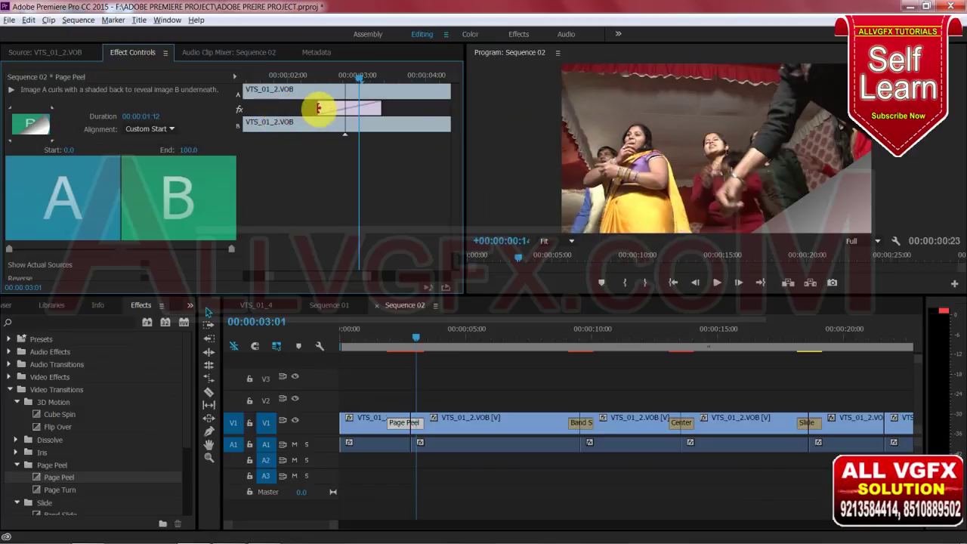
pyautogui.moveTo(318, 108); pyautogui.dragTo(319, 108)
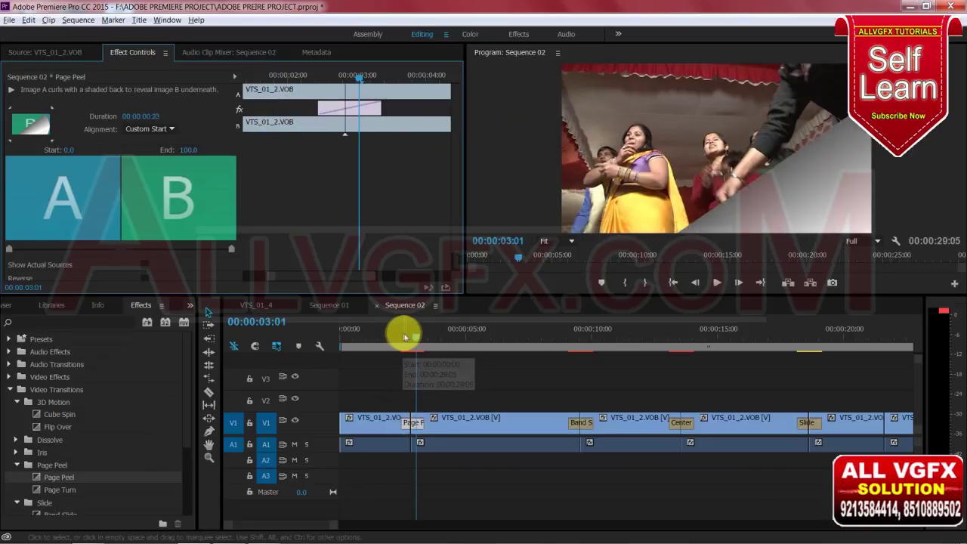
pyautogui.click(409, 337)
pyautogui.click(409, 340)
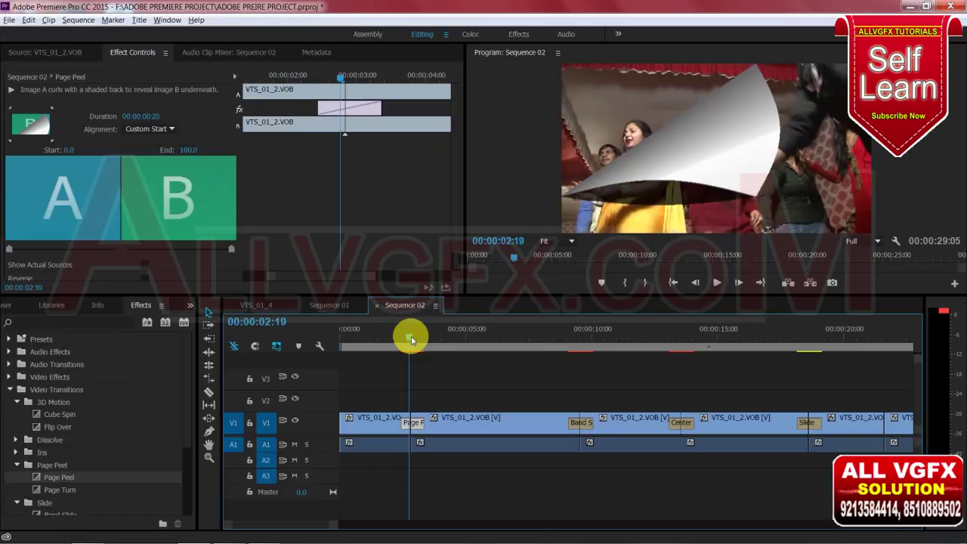
# - Enter a new Page Peel duration of 00:00:09:02 so it spans from the sequence start
pyautogui.moveTo(408, 339); pyautogui.dragTo(407, 339)
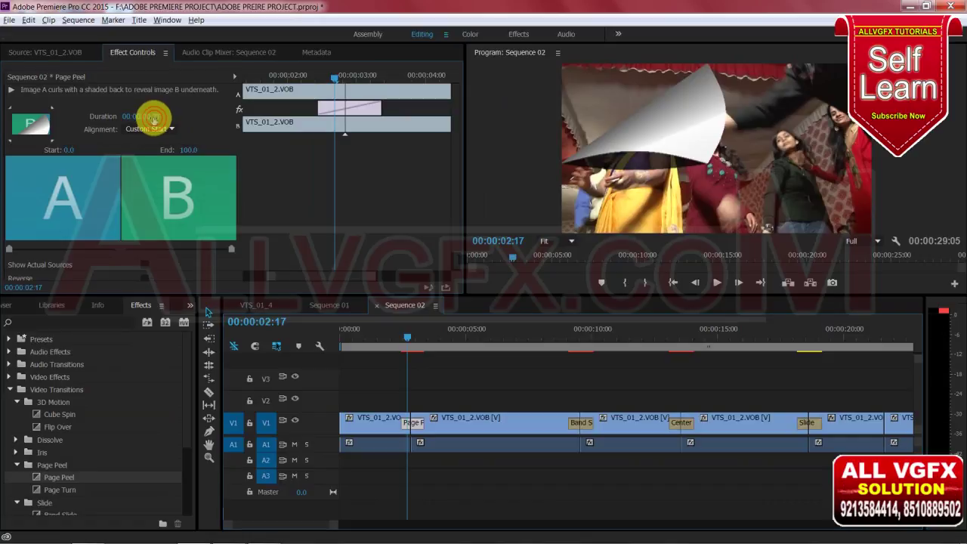
pyautogui.click(155, 117)
pyautogui.write('10')
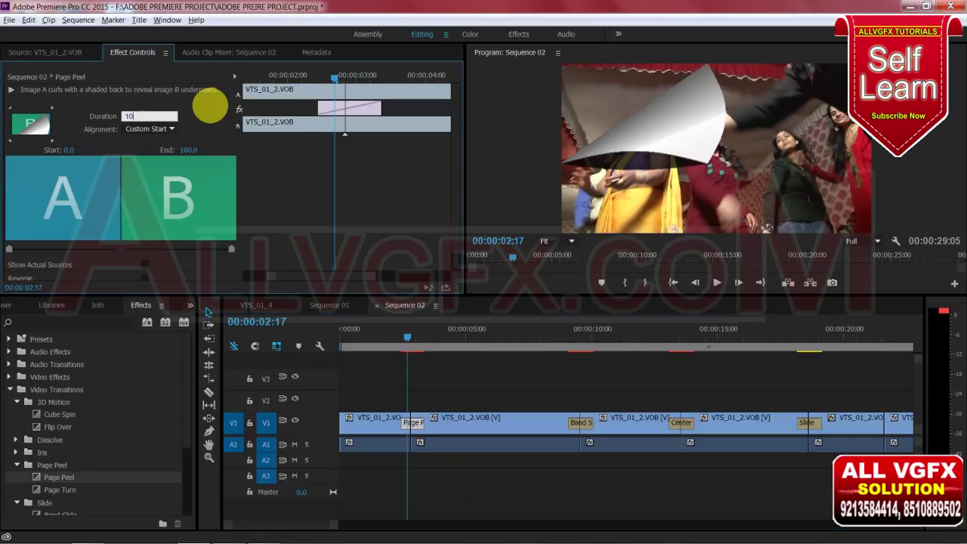
pyautogui.press('Return')
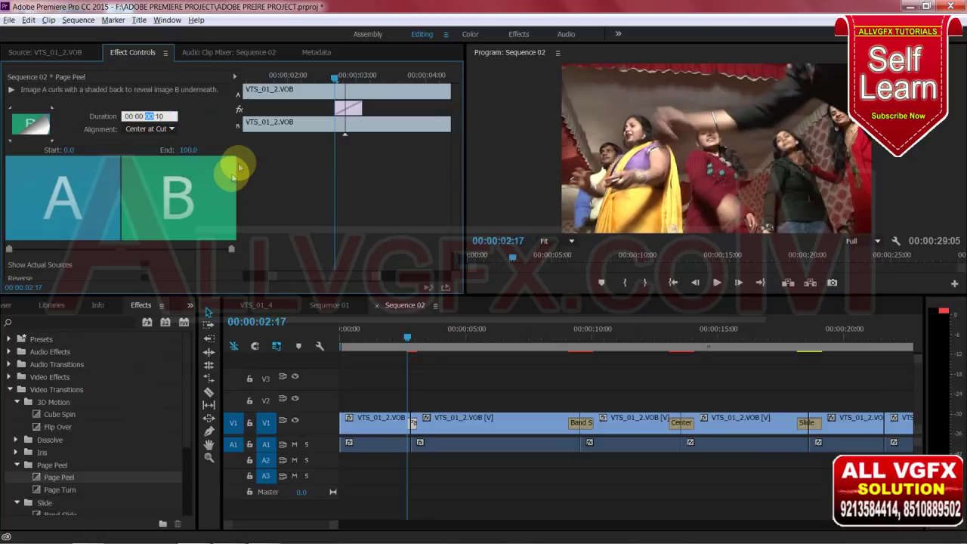
pyautogui.press('Return')
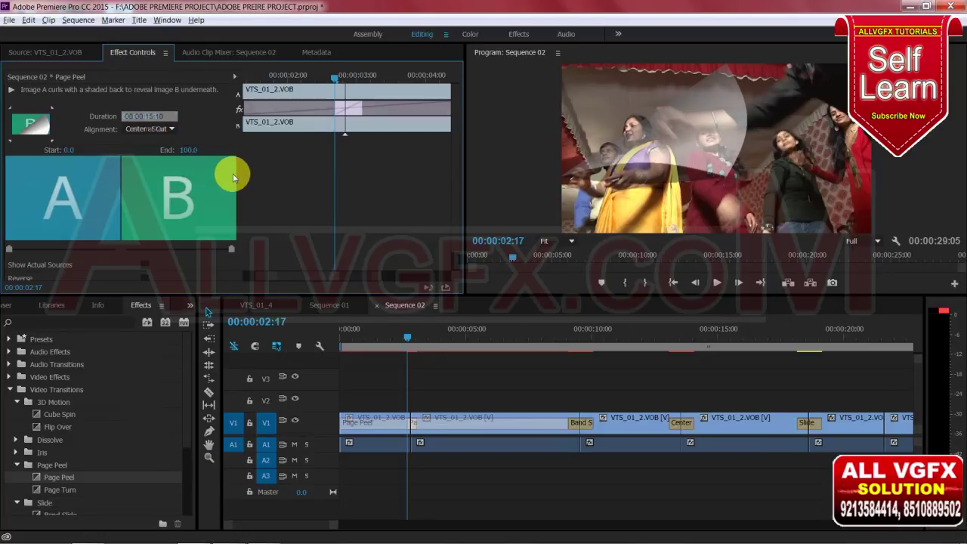
pyautogui.click(347, 339)
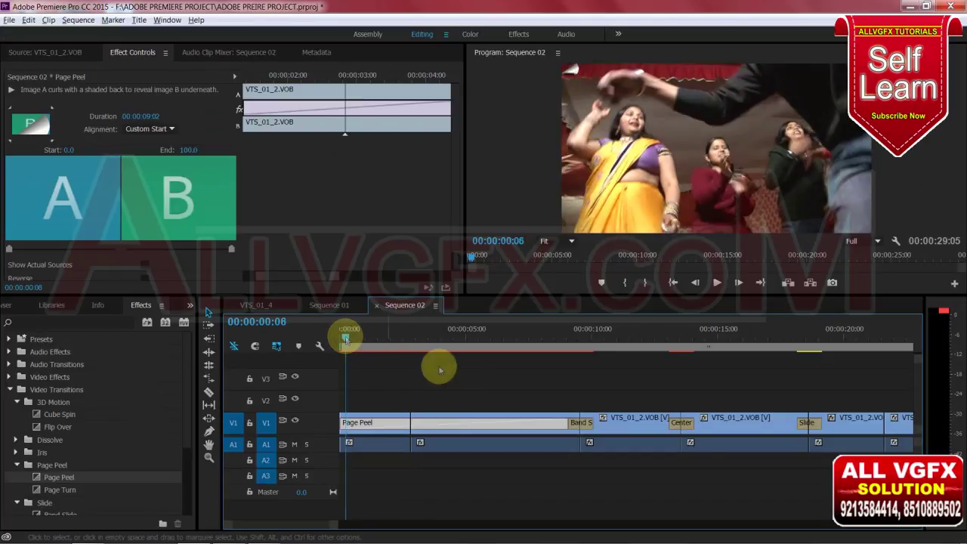
# - Shorten the Page Peel to 00:00:03:22, slide it along the cut, and set Start to 15.0
pyautogui.click(378, 425)
pyautogui.moveTo(345, 339)
pyautogui.mouseDown()
pyautogui.moveTo(431, 364)
pyautogui.moveTo(563, 382)
pyautogui.mouseUp()
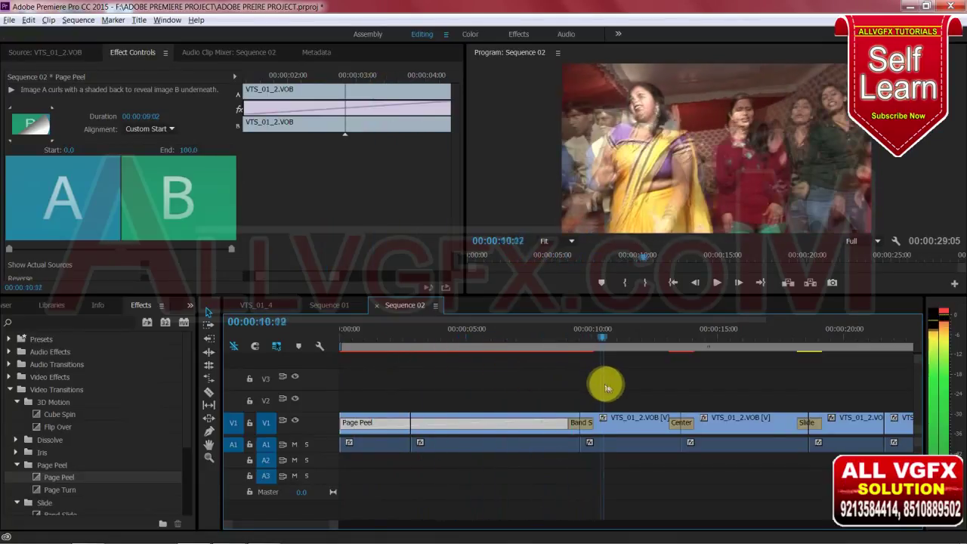
pyautogui.moveTo(563, 382); pyautogui.dragTo(613, 382)
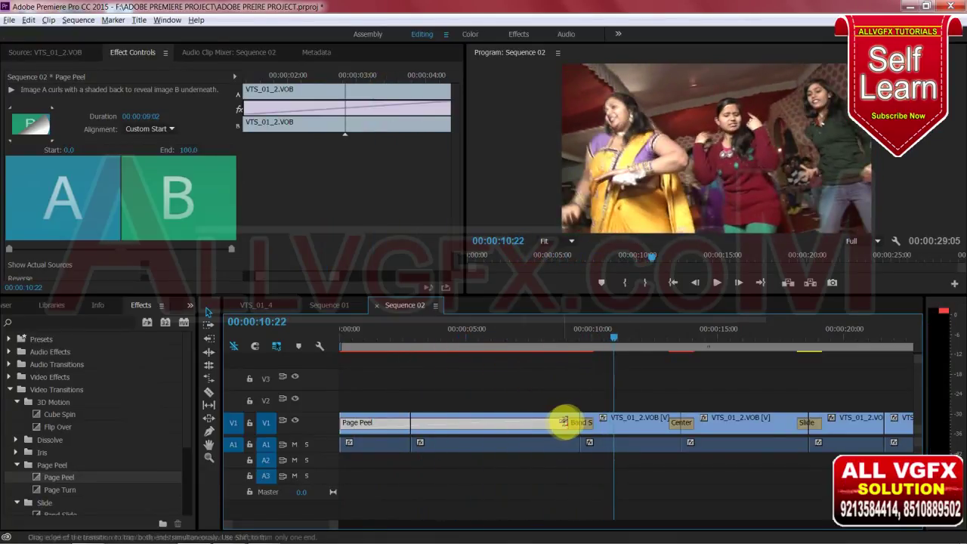
pyautogui.moveTo(567, 423); pyautogui.dragTo(502, 423)
pyautogui.moveTo(425, 101)
pyautogui.mouseDown()
pyautogui.moveTo(319, 111)
pyautogui.moveTo(348, 108)
pyautogui.mouseUp()
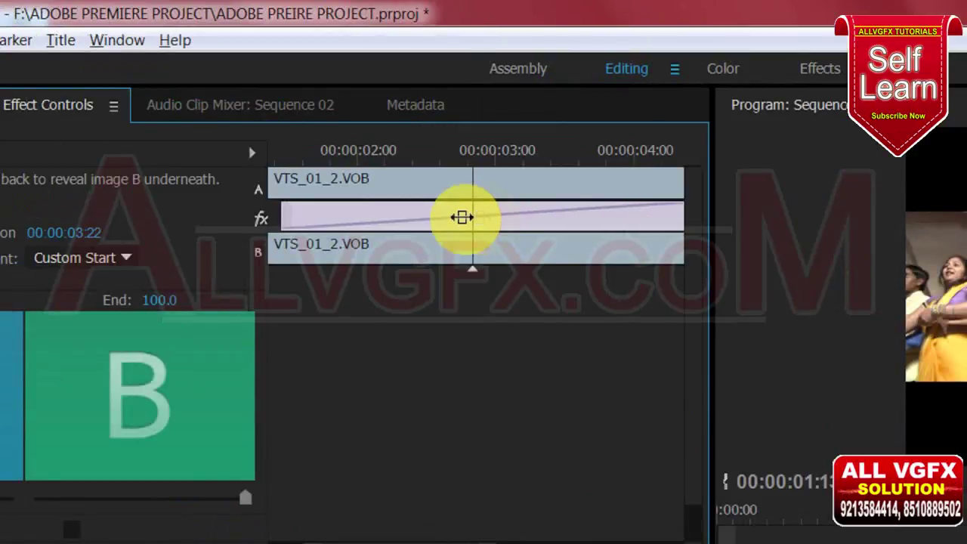
pyautogui.moveTo(349, 108); pyautogui.dragTo(365, 108)
pyautogui.moveTo(514, 218); pyautogui.dragTo(473, 216)
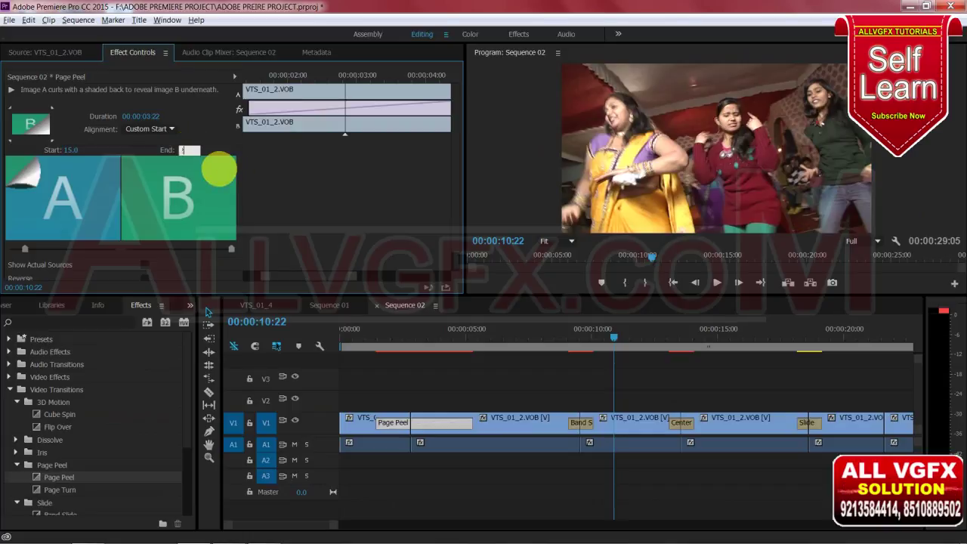
# - Set the Page Peel End to 25.0, then play and scrub the sequence to check the peel
pyautogui.click(219, 171)
pyautogui.click(367, 336)
pyautogui.press('space')
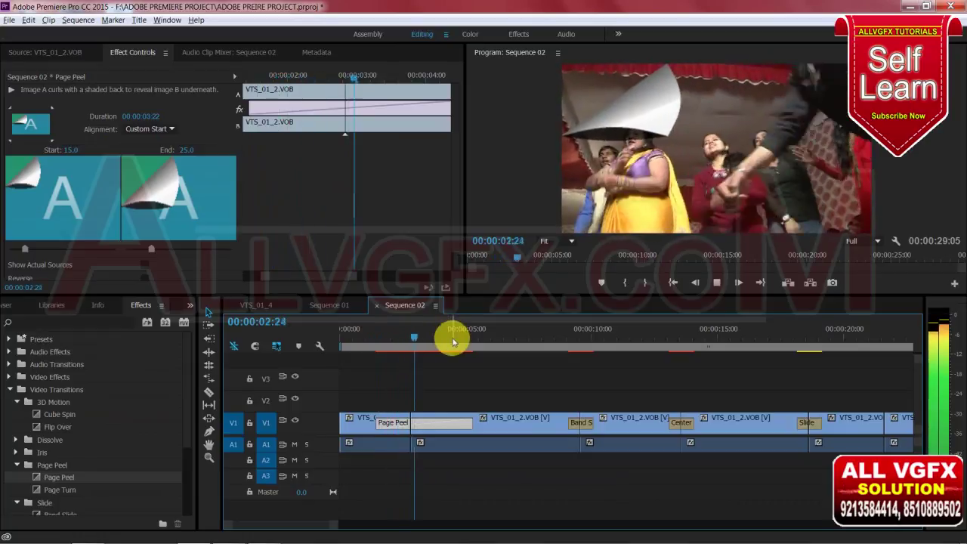
pyautogui.press('space')
pyautogui.moveTo(431, 343); pyautogui.dragTo(431, 351)
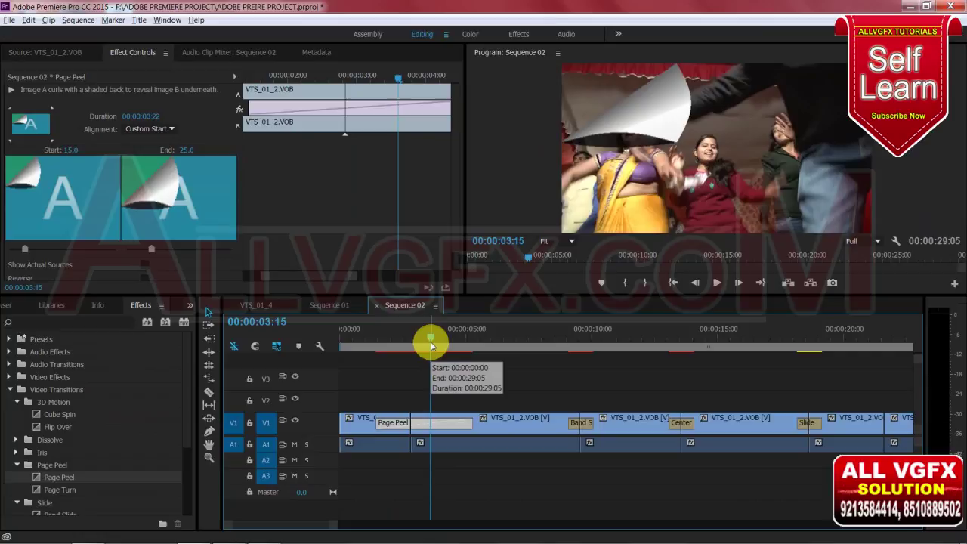
pyautogui.moveTo(577, 337); pyautogui.dragTo(576, 356)
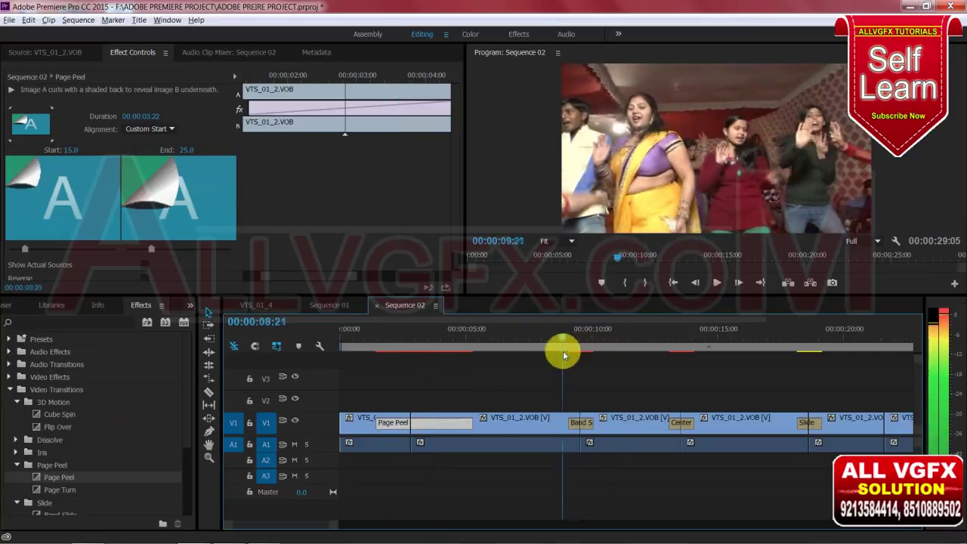
pyautogui.click(582, 433)
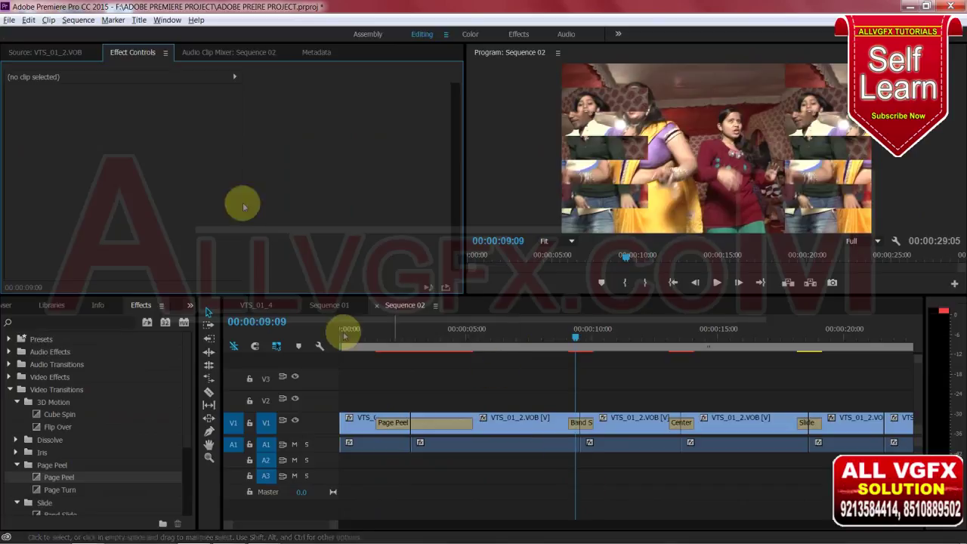
# - Show the VTS_01_2.VOB source clip and select the Band Slide transition on V1
pyautogui.click(53, 52)
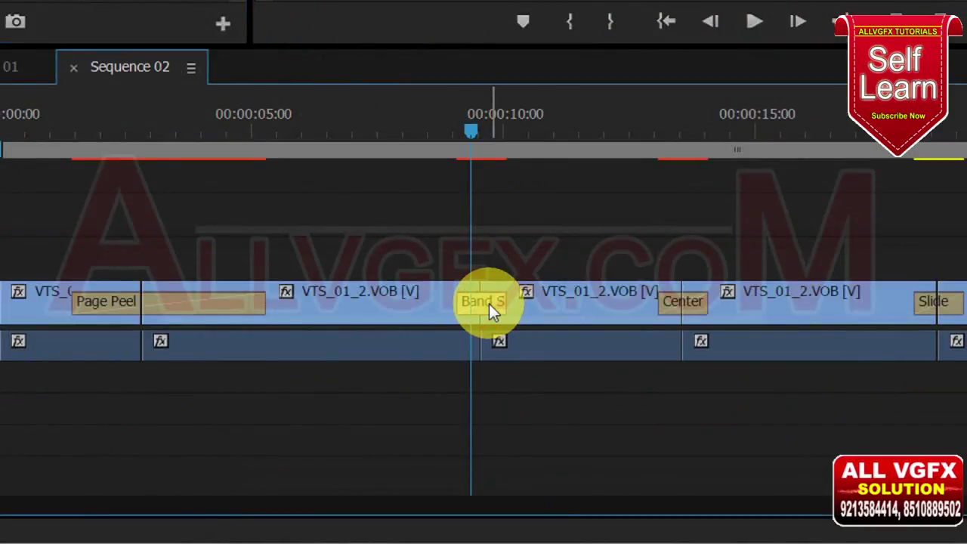
pyautogui.click(489, 304)
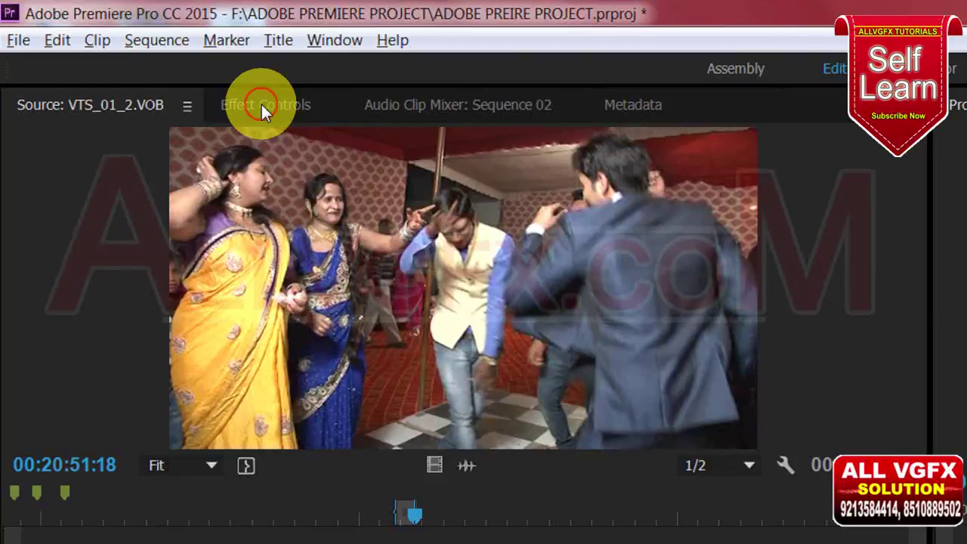
# - Change the Band Slide alignment to End at Cut and preview it on the timeline
pyautogui.click(131, 53)
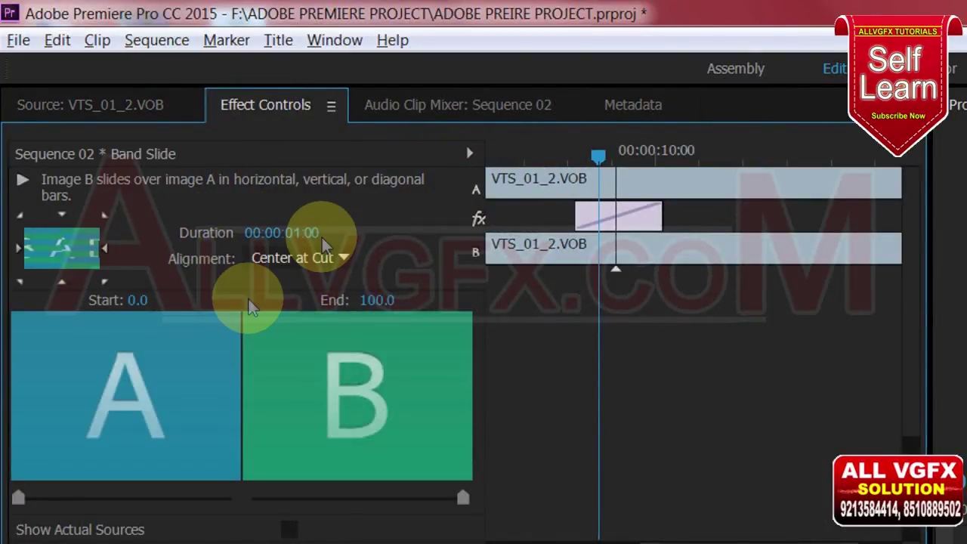
pyautogui.click(346, 257)
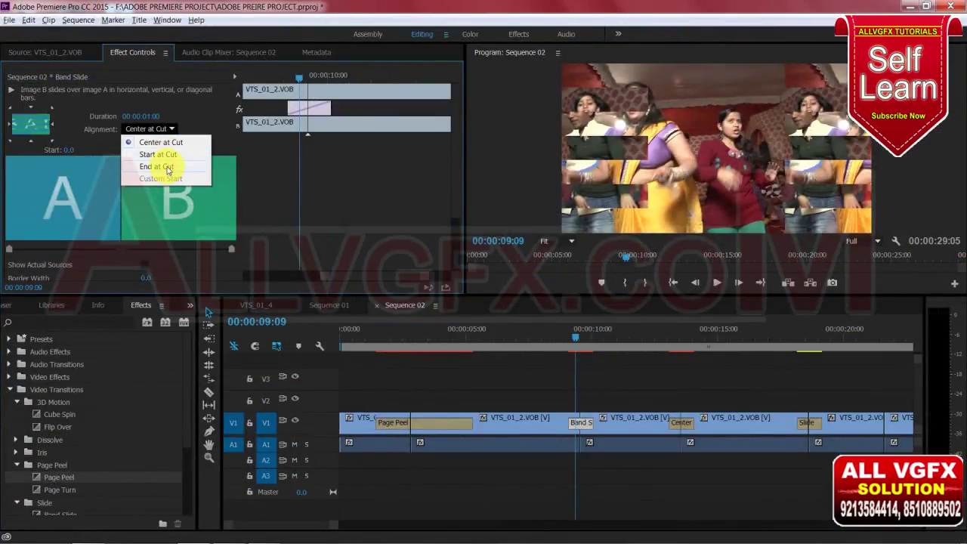
pyautogui.click(168, 168)
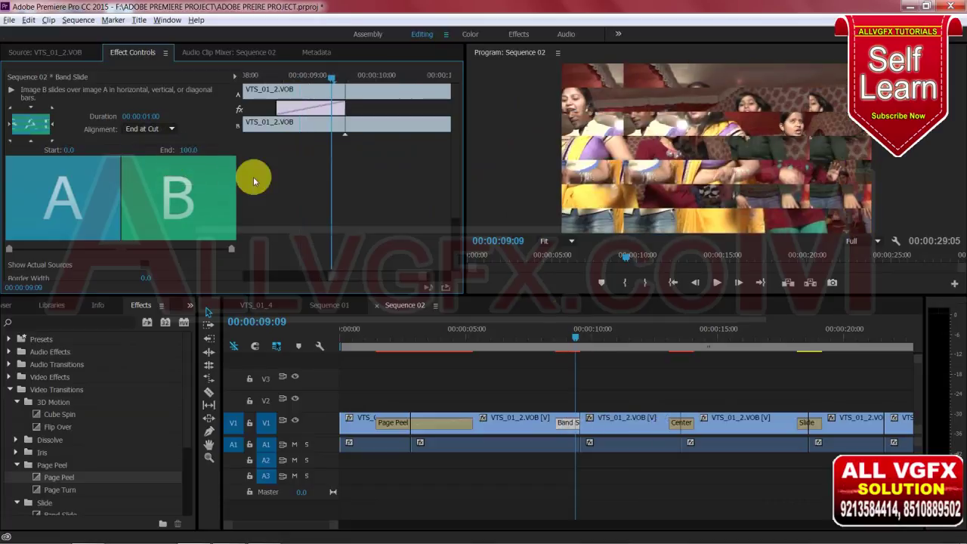
pyautogui.moveTo(554, 342); pyautogui.dragTo(681, 365)
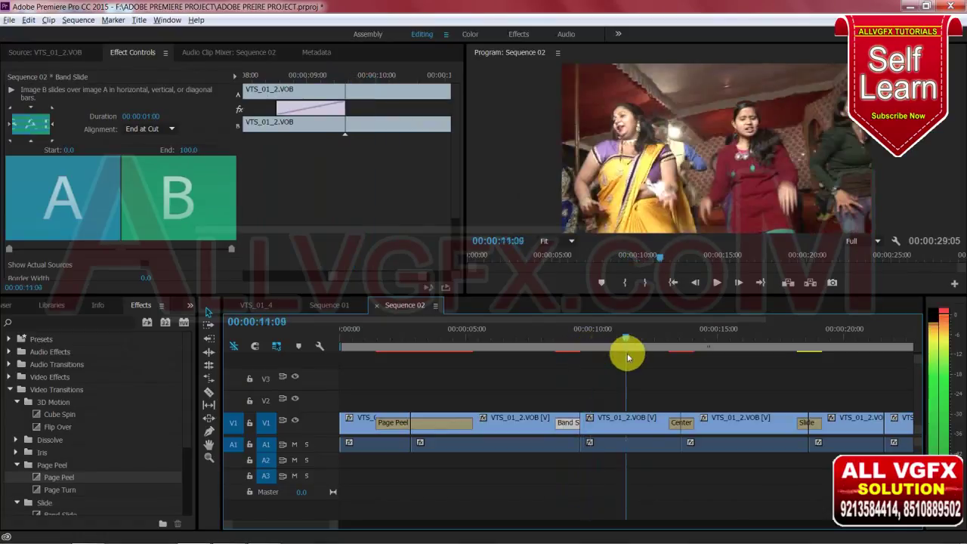
# - Extend and slide Center Split earlier to 00:00:01:10, then preview it around 00:00:12:22
pyautogui.click(688, 425)
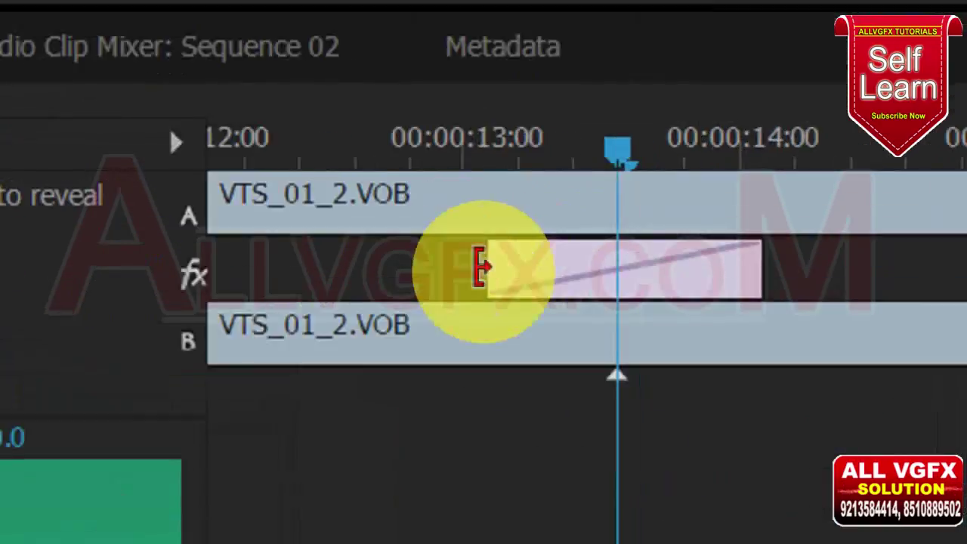
pyautogui.moveTo(480, 266); pyautogui.dragTo(371, 261)
pyautogui.press('=')
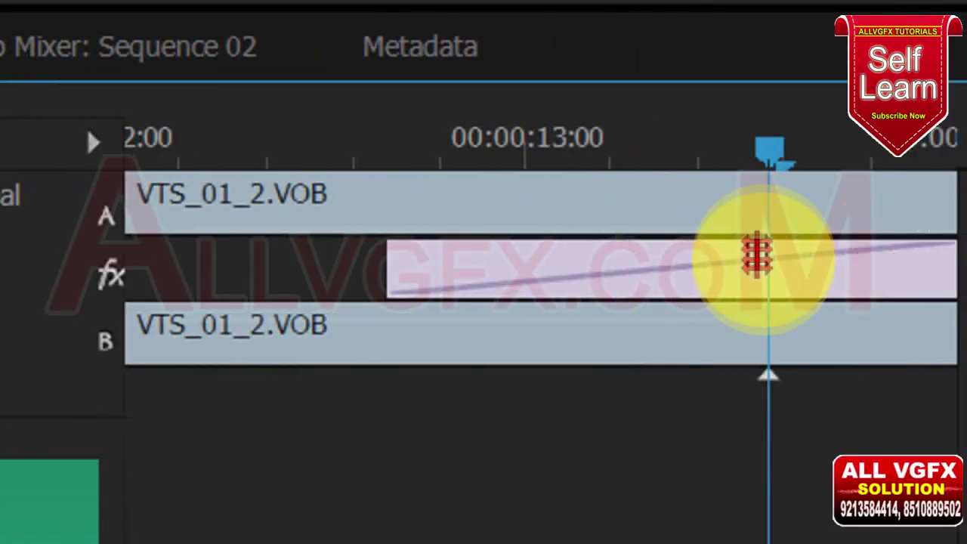
pyautogui.moveTo(770, 266); pyautogui.dragTo(663, 266)
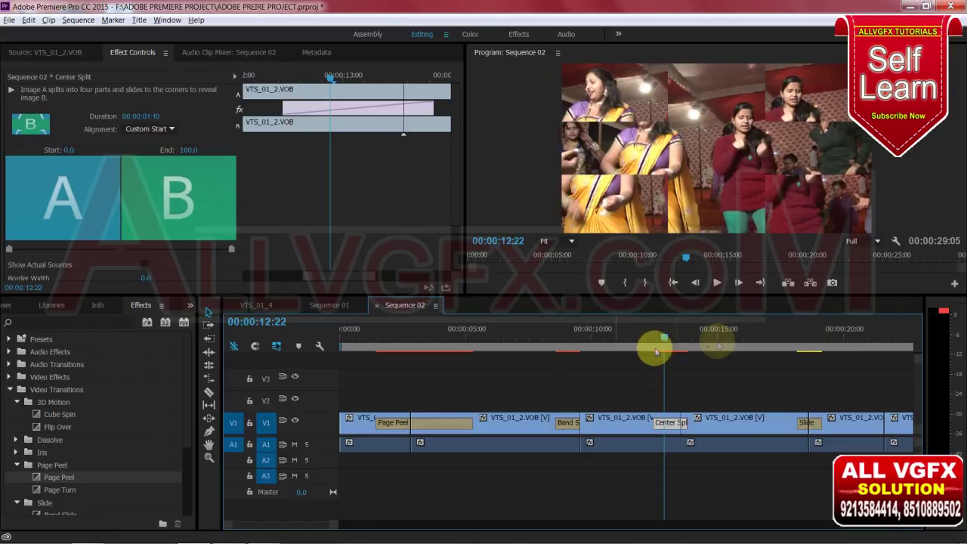
pyautogui.moveTo(727, 342); pyautogui.dragTo(732, 343)
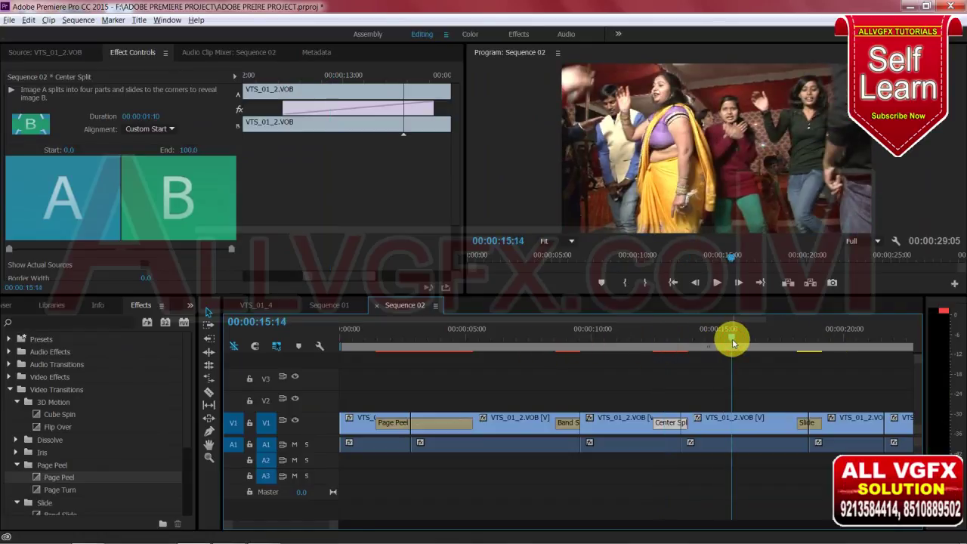